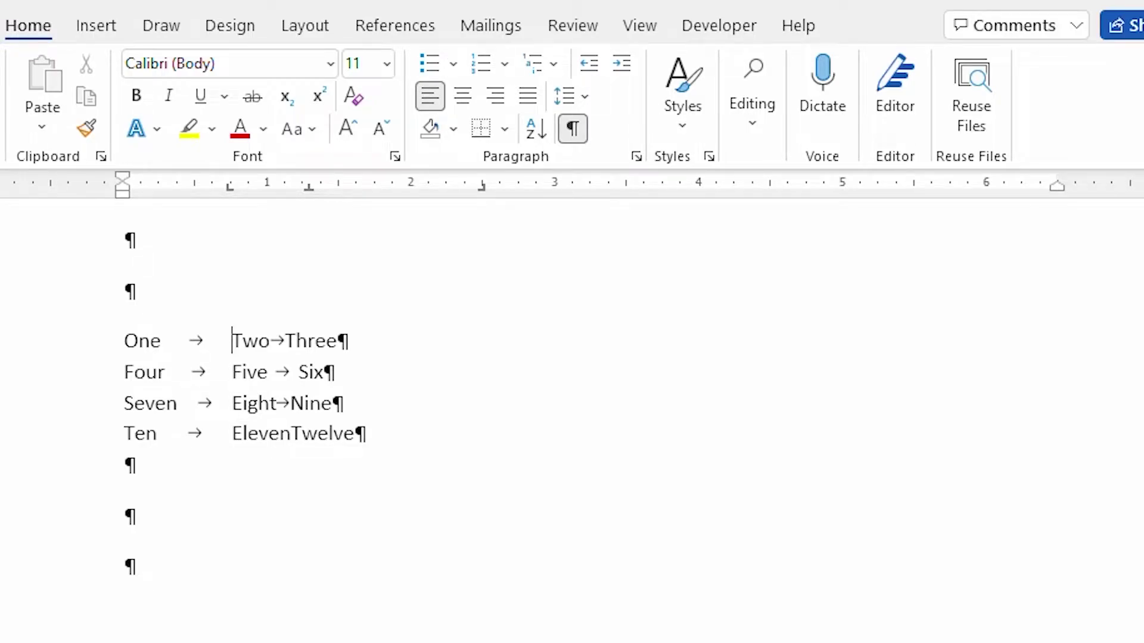
Append a tab and First, Second, Third and Fourth to the ends of the four lines
key("Right")
key("Right")
key("Right")
key("Right")
key("Right")
key("Right")
key("Right")
key("Right")
key("Right")
key("Tab")
type("First")
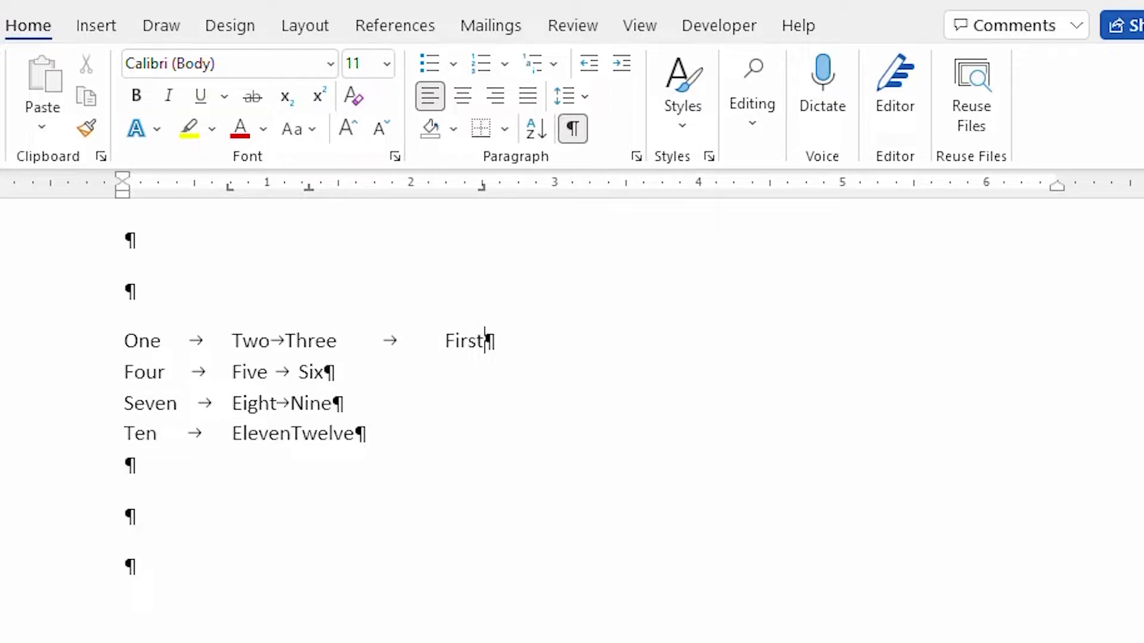
key("Down")
key("Tab")
type("Second")
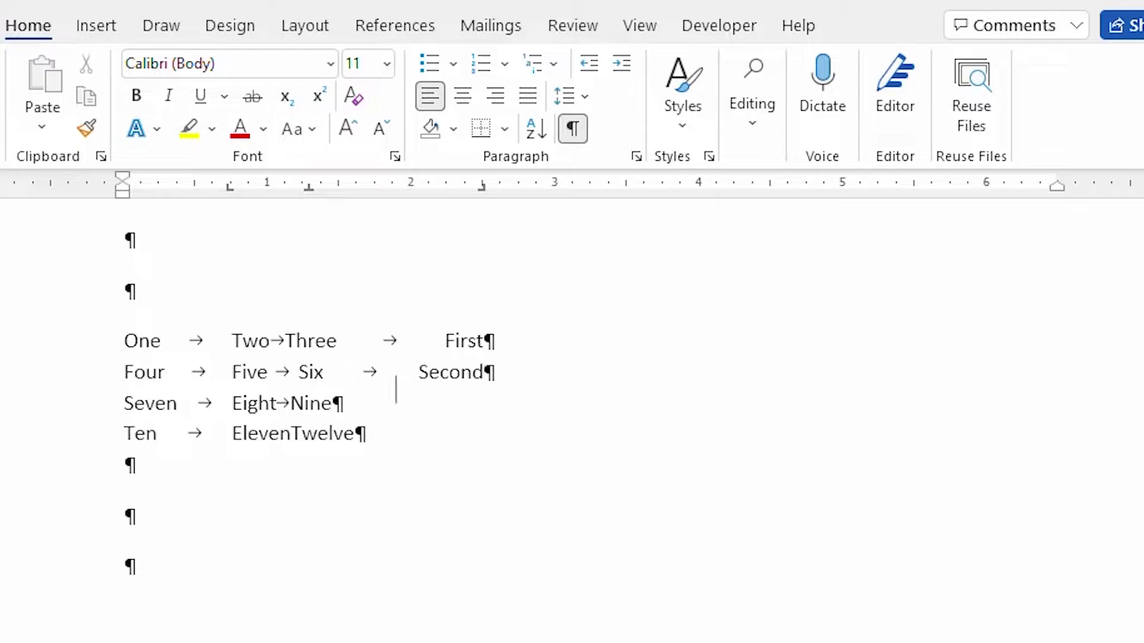
key("Down")
key("Tab")
type("Third")
key("Down")
key("Tab")
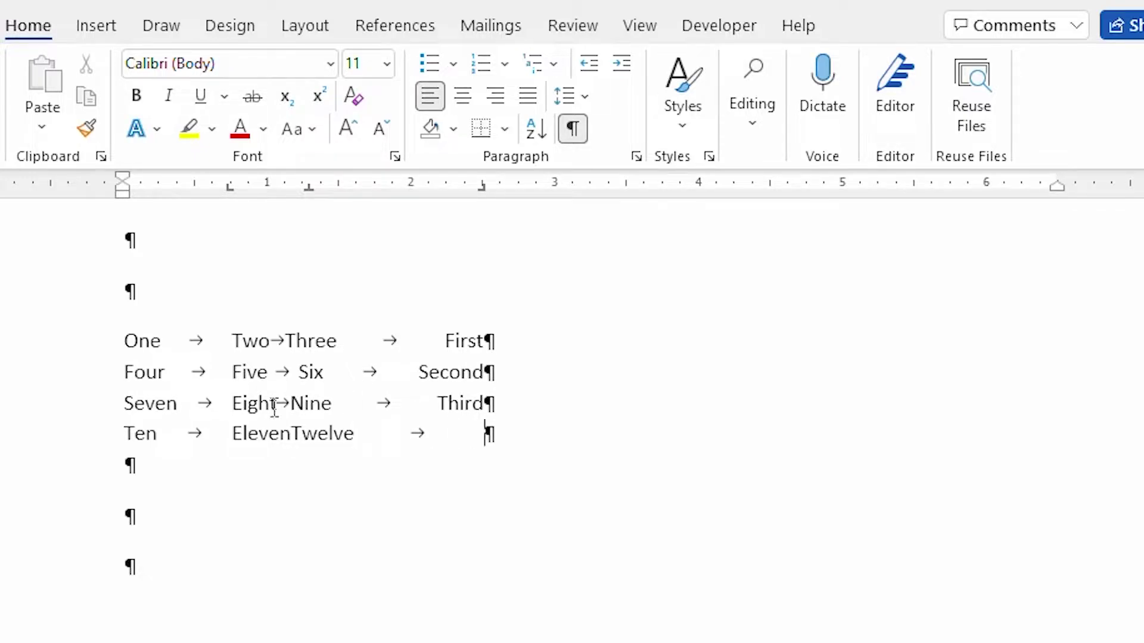
type("Fourth")
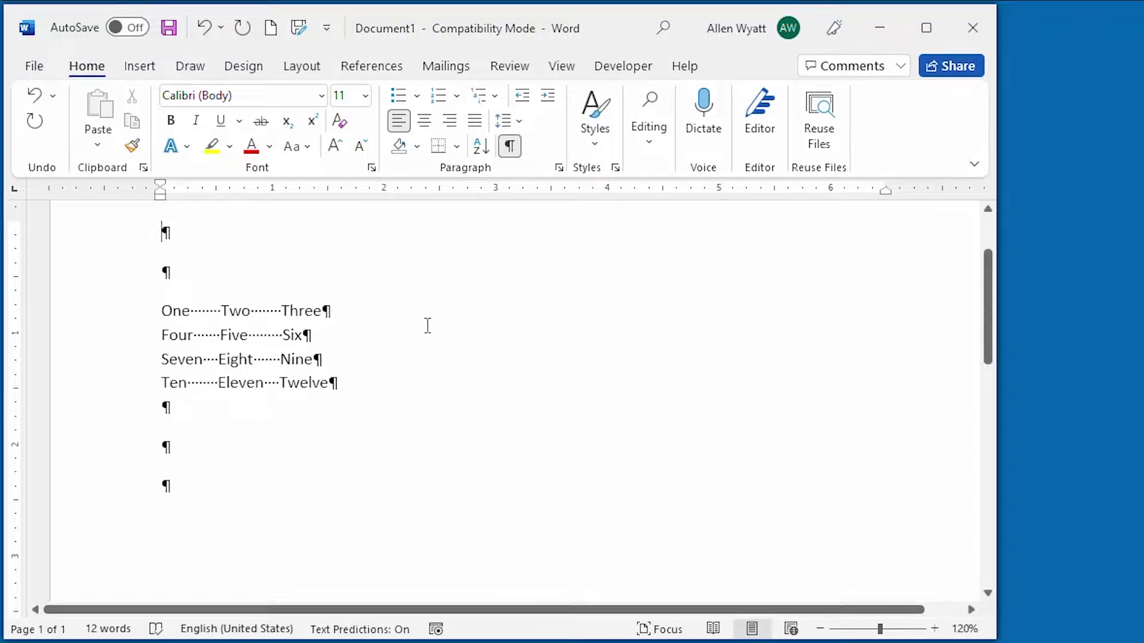
Select the four number lines and bring up the Tabs dialog from the Paragraph settings
left_click(127, 317)
left_click_drag(126, 332, 125, 387)
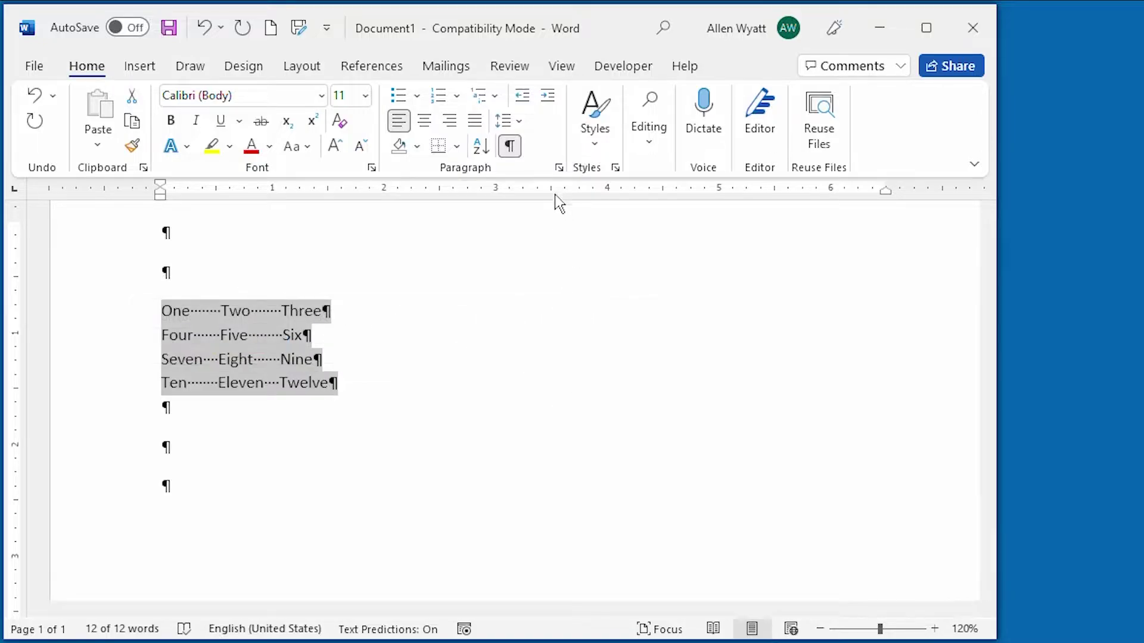
left_click(559, 168)
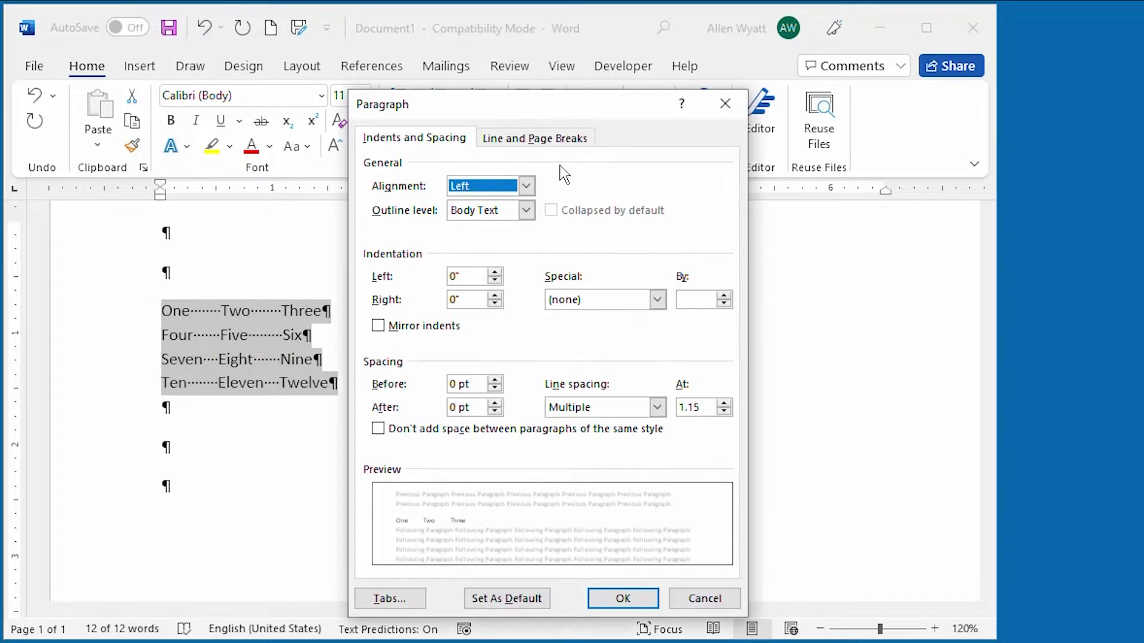
left_click_drag(589, 97, 535, 61)
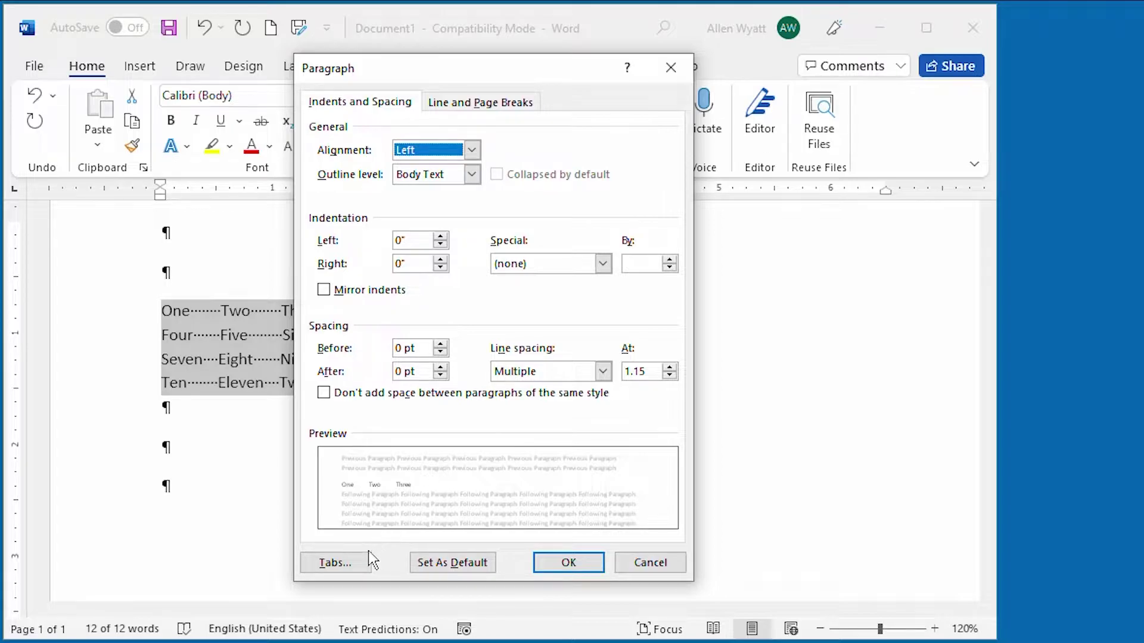
left_click(349, 562)
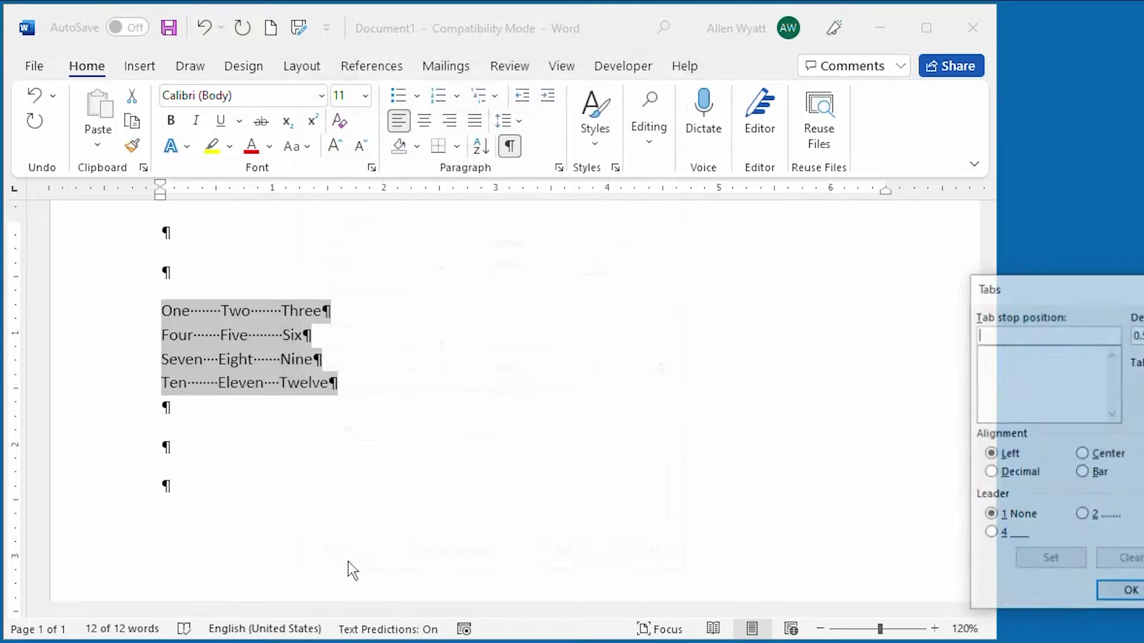
left_click_drag(1055, 288, 492, 231)
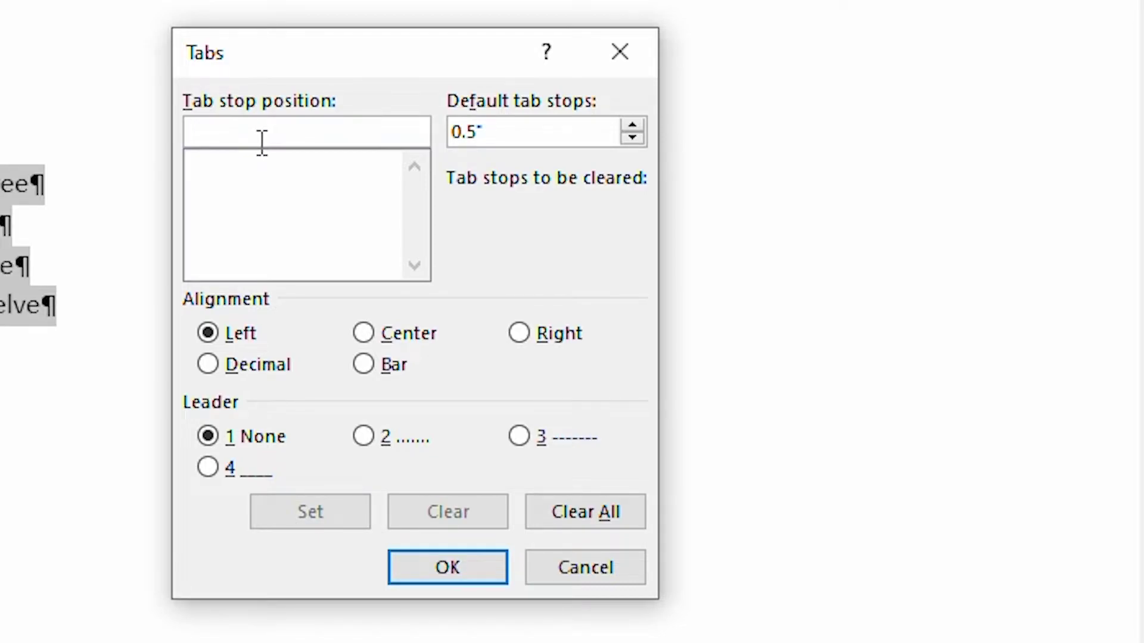
Set a left tab stop at 0.75" and enter 1.3 as the next stop position
type(".75")
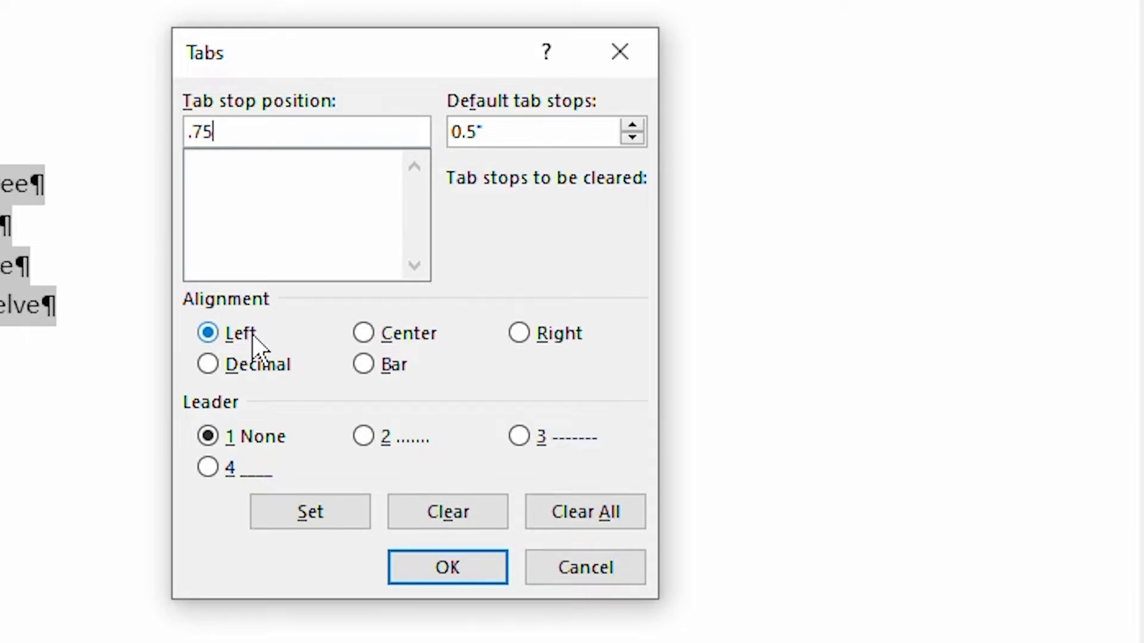
left_click(318, 503)
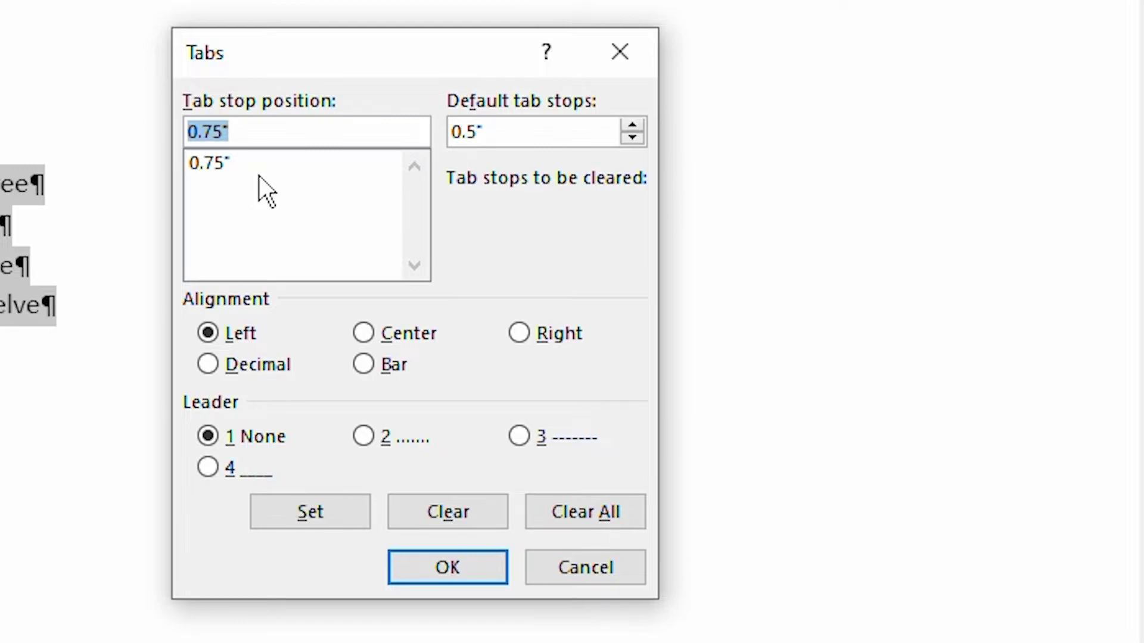
type("1.3")
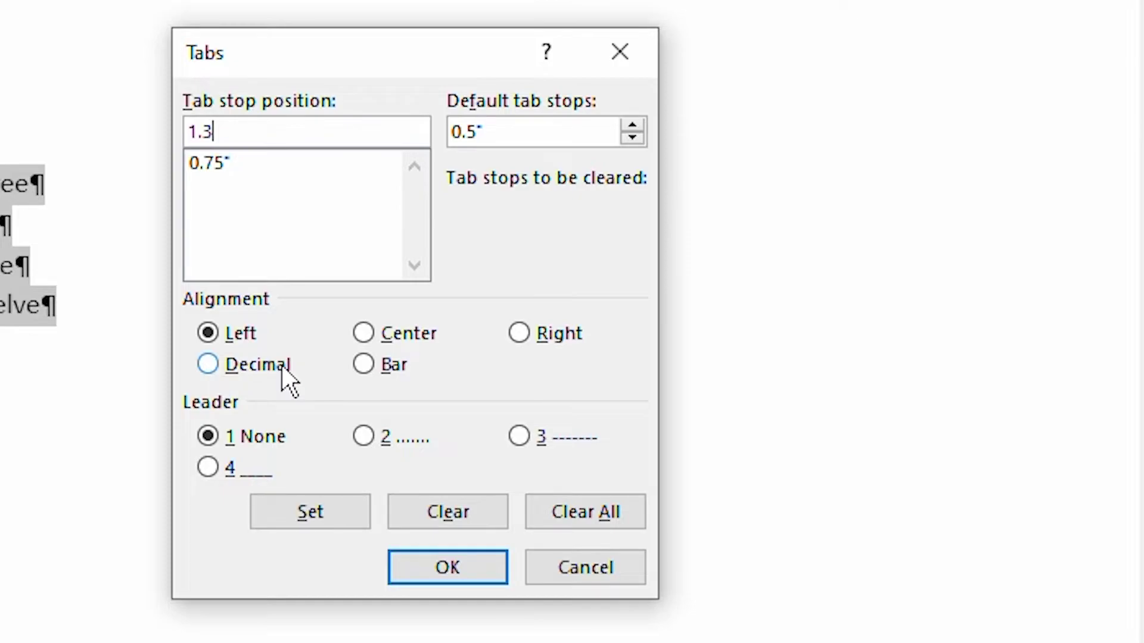
Set a center-aligned tab stop at 1.3"
left_click(362, 331)
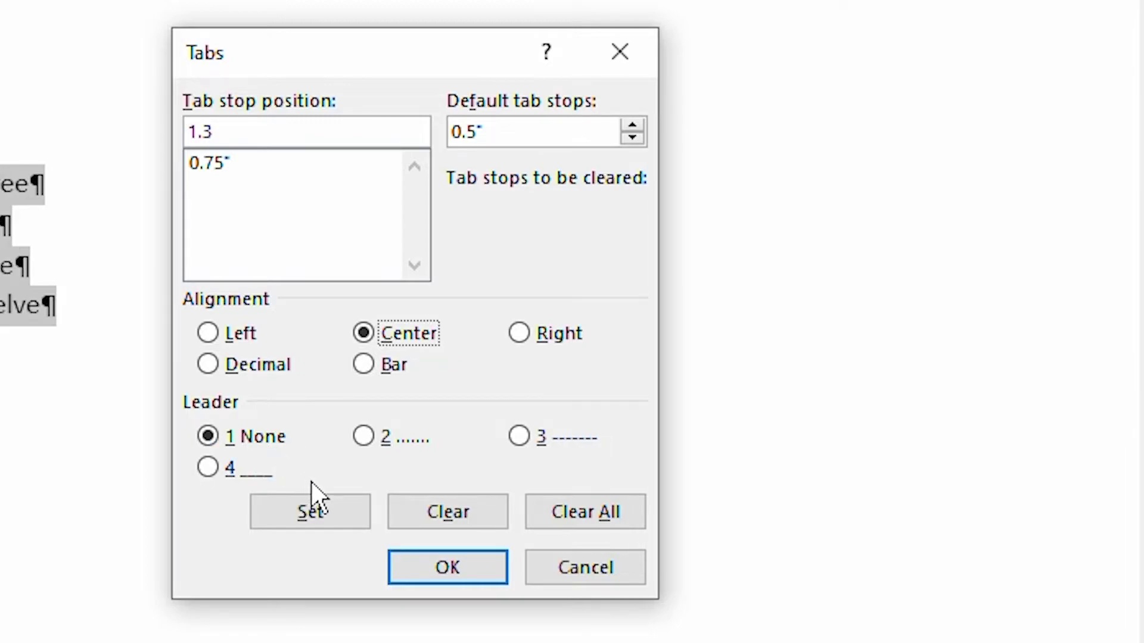
left_click(331, 515)
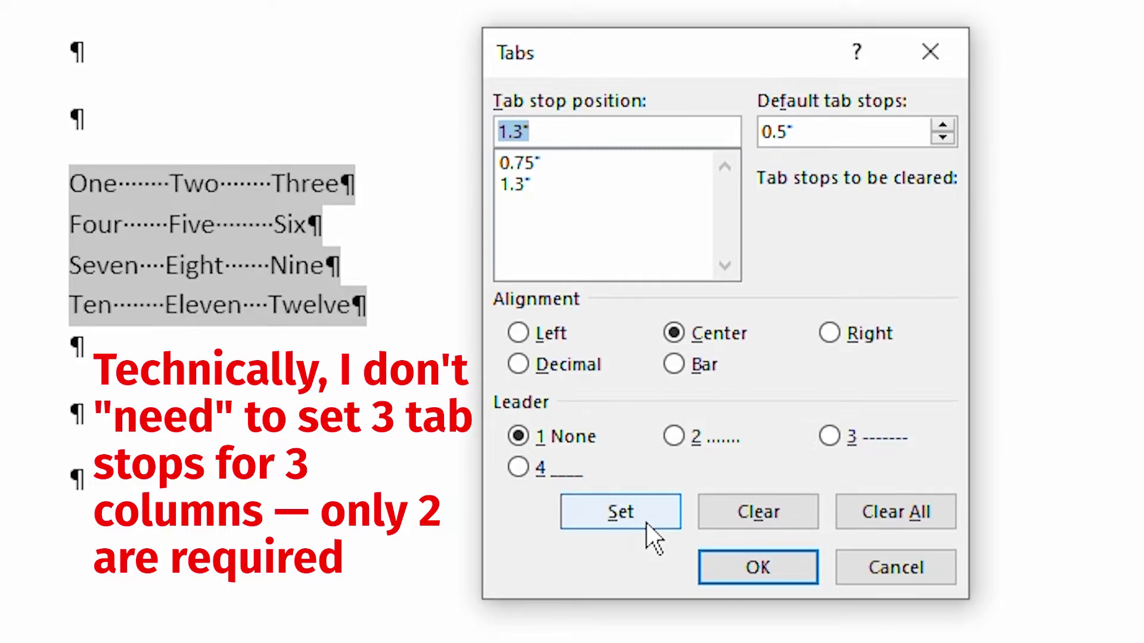
Set a right-aligned tab stop at 2.5"
type("2.5")
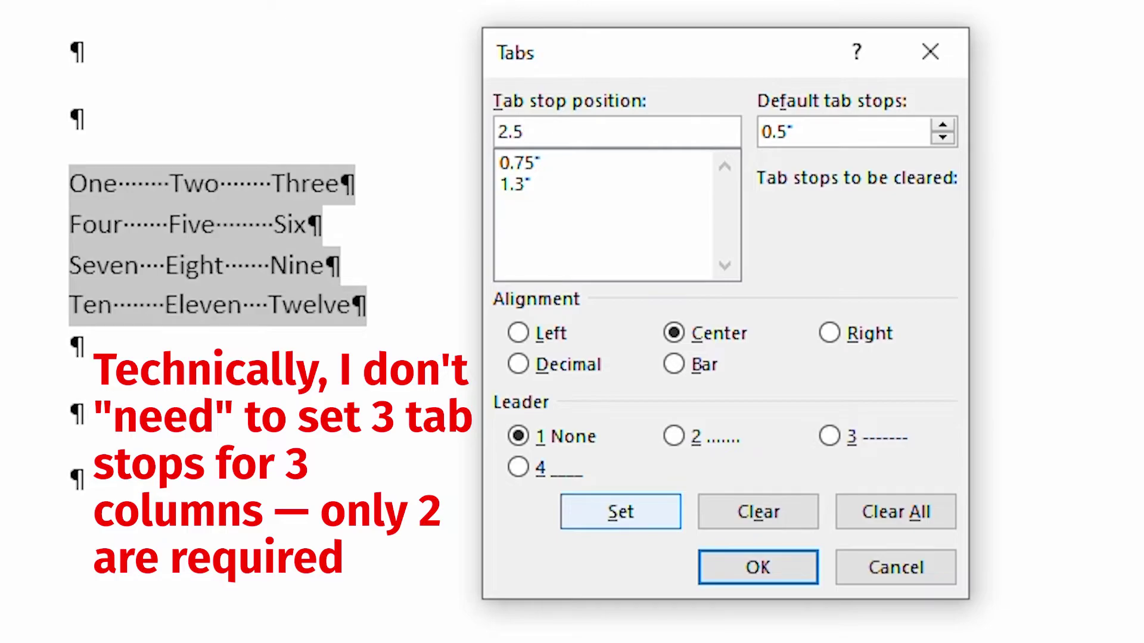
left_click(825, 333)
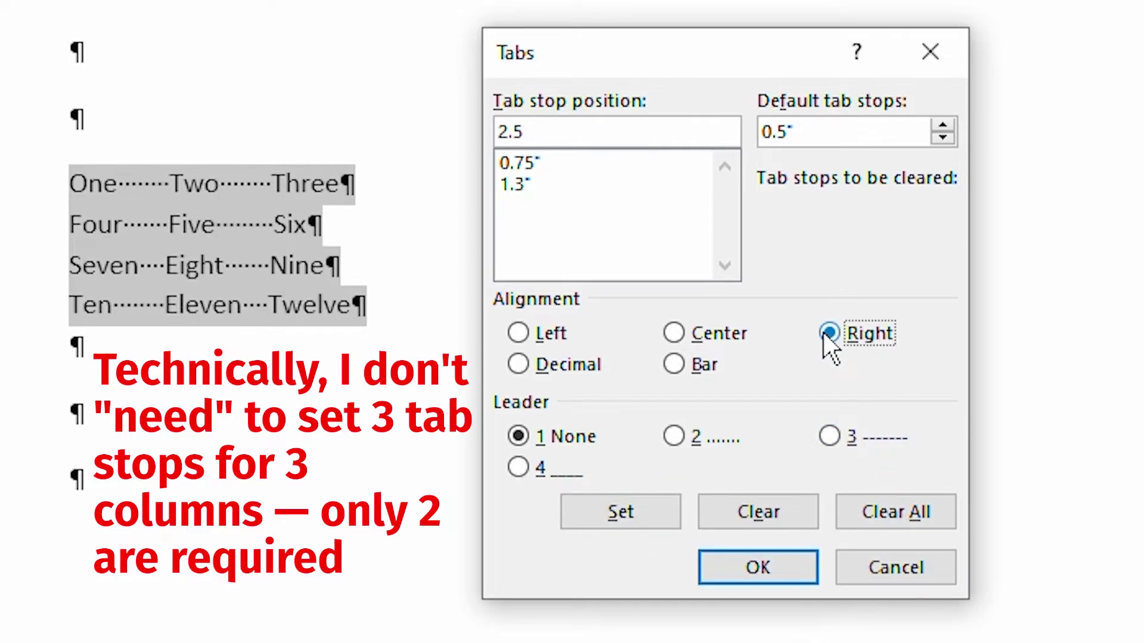
left_click(644, 512)
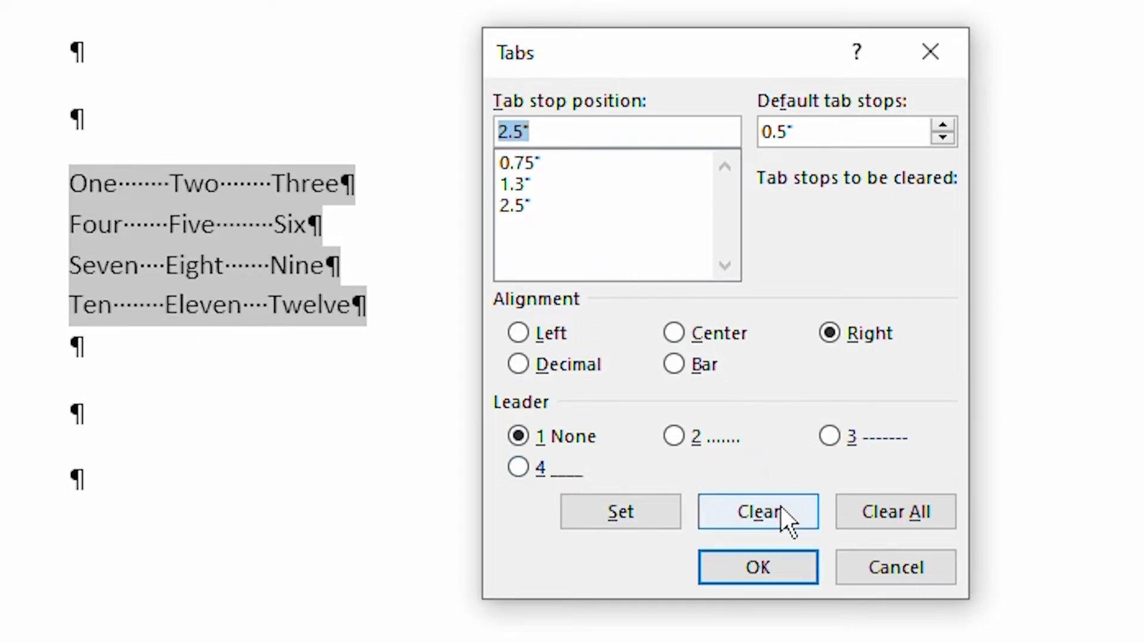
Apply the 0.75", 1.3" and 2.5" stops and place the cursor after One
left_click(775, 570)
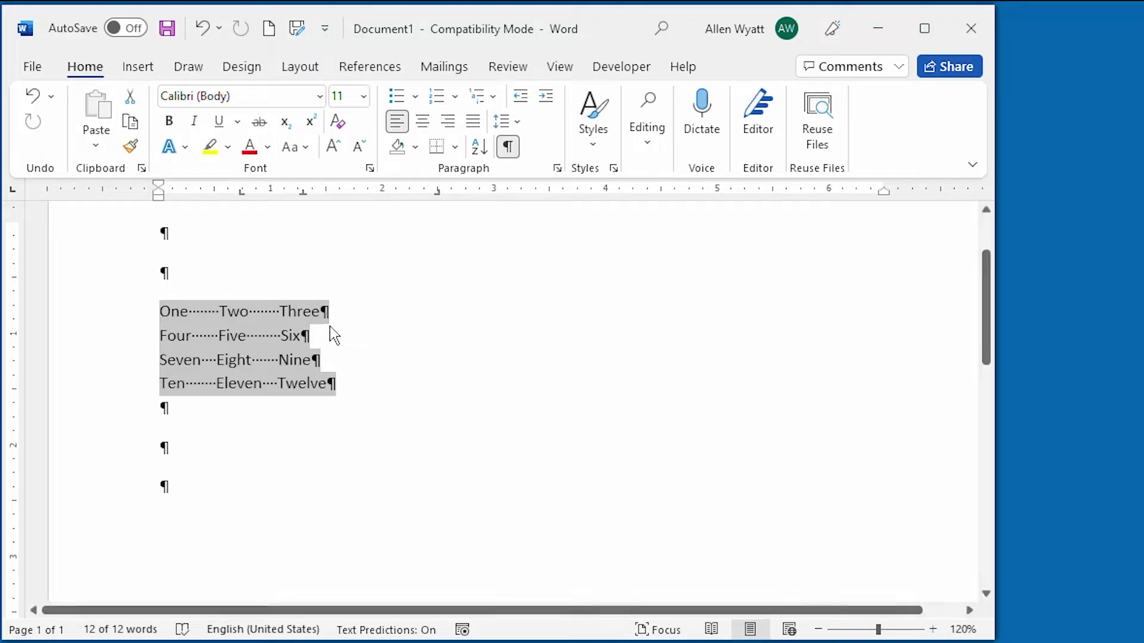
left_click(209, 316)
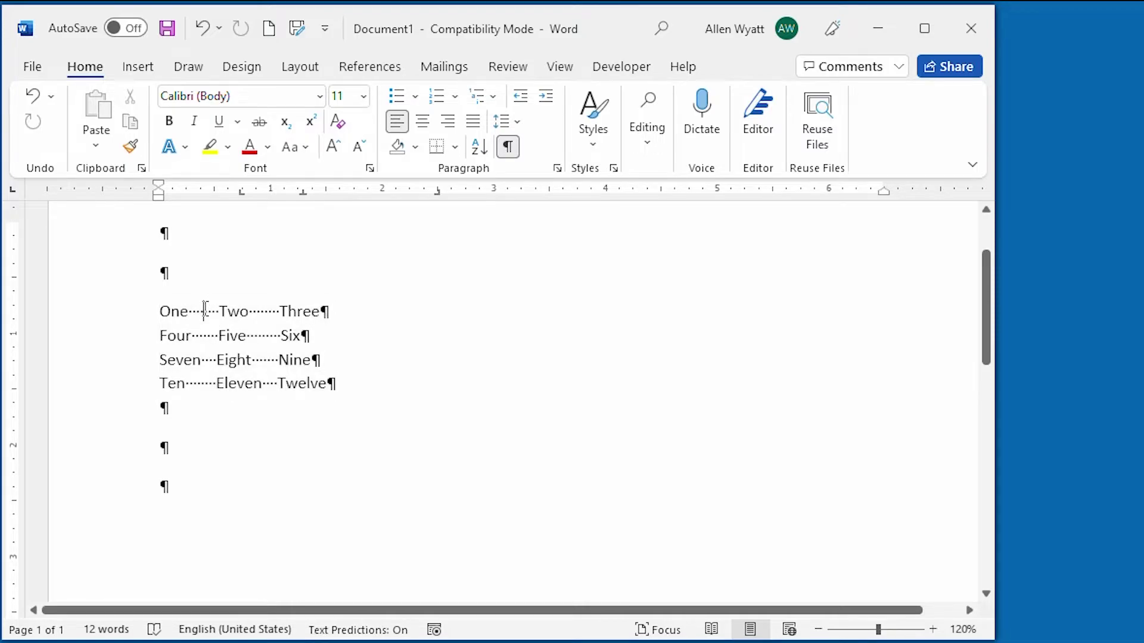
Replace the spaces after One and after Two with tabs on the first line
double_click(204, 314)
left_click(204, 311)
key("Delete")
key("Delete")
key("Delete")
key("Delete")
key("BackSpace")
key("BackSpace")
key("BackSpace")
key("BackSpace")
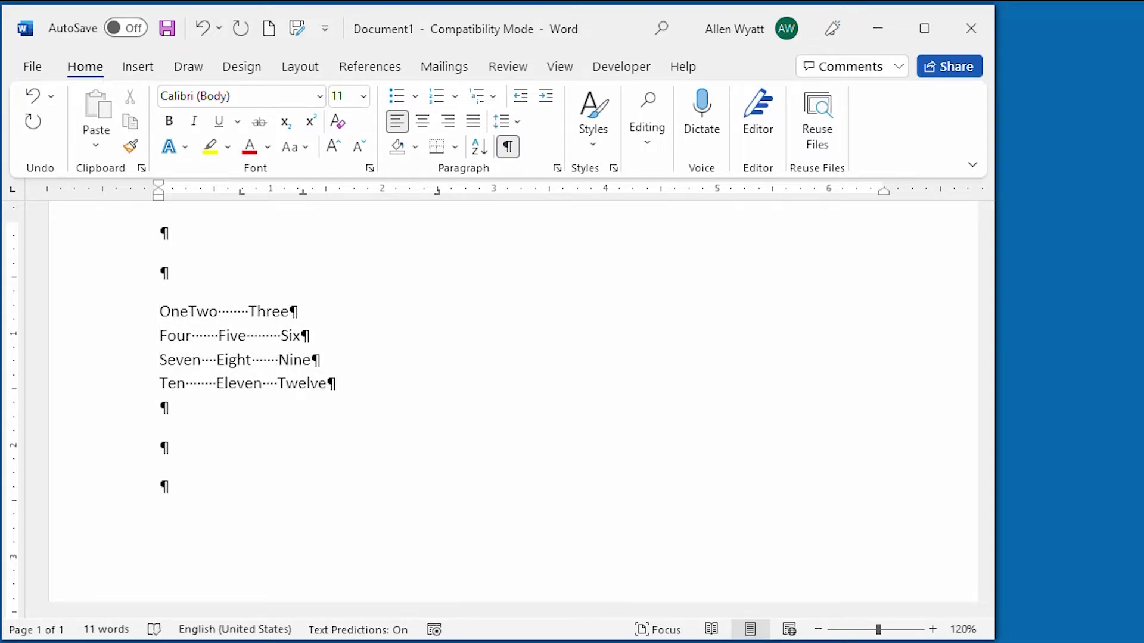
key("Tab")
key("Right")
key("Right")
key("Right")
key("Delete")
key("Delete")
key("Delete")
key("Delete")
key("Delete")
key("Delete")
key("Delete")
key("Tab")
key("Down")
Replace the spaces before Six, Nine and Twelve with tabs
key("BackSpace")
key("BackSpace")
key("BackSpace")
key("BackSpace")
key("BackSpace")
key("BackSpace")
key("BackSpace")
key("BackSpace")
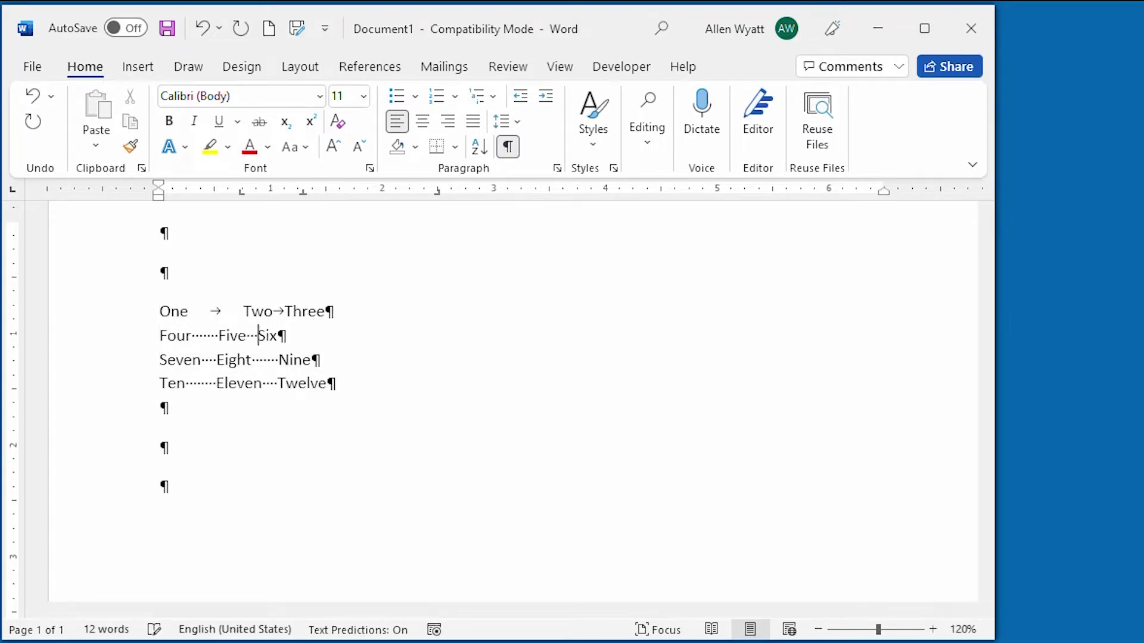
key("Tab")
key("Down")
key("BackSpace")
key("BackSpace")
key("BackSpace")
key("BackSpace")
key("BackSpace")
key("BackSpace")
key("BackSpace")
key("Tab")
key("Down")
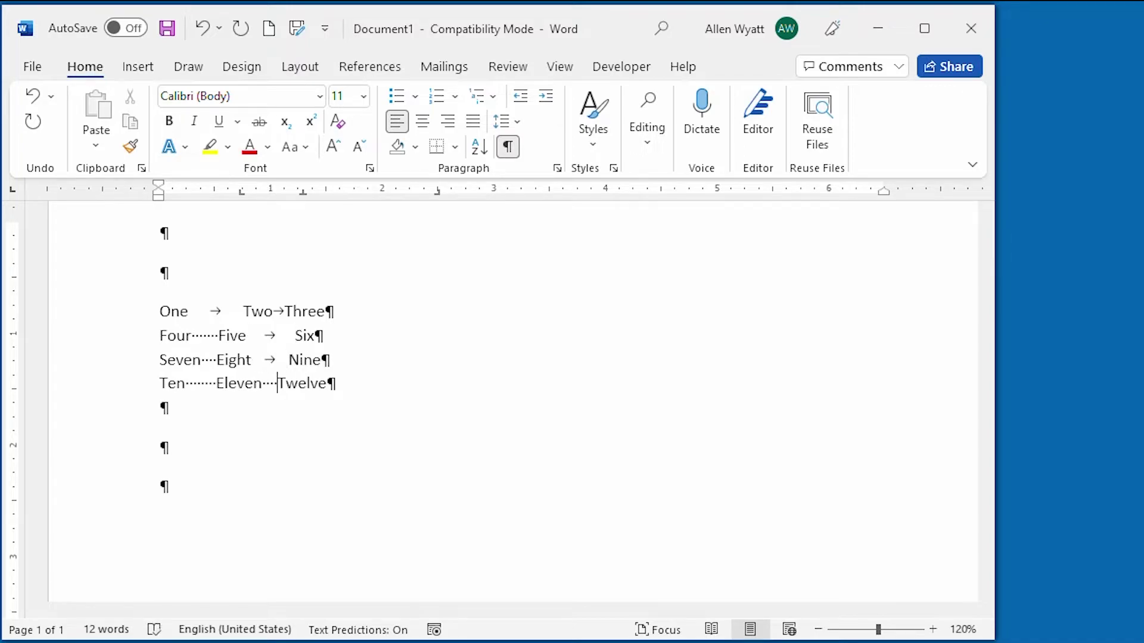
key("BackSpace")
key("BackSpace")
key("BackSpace")
key("BackSpace")
key("Tab")
Replace the spaces before Five, Eight and Eleven with tabs
key("Up")
key("Up")
key("ctrl+Left")
key("BackSpace")
key("BackSpace")
key("BackSpace")
key("BackSpace")
key("BackSpace")
key("BackSpace")
key("Tab")
key("Down")
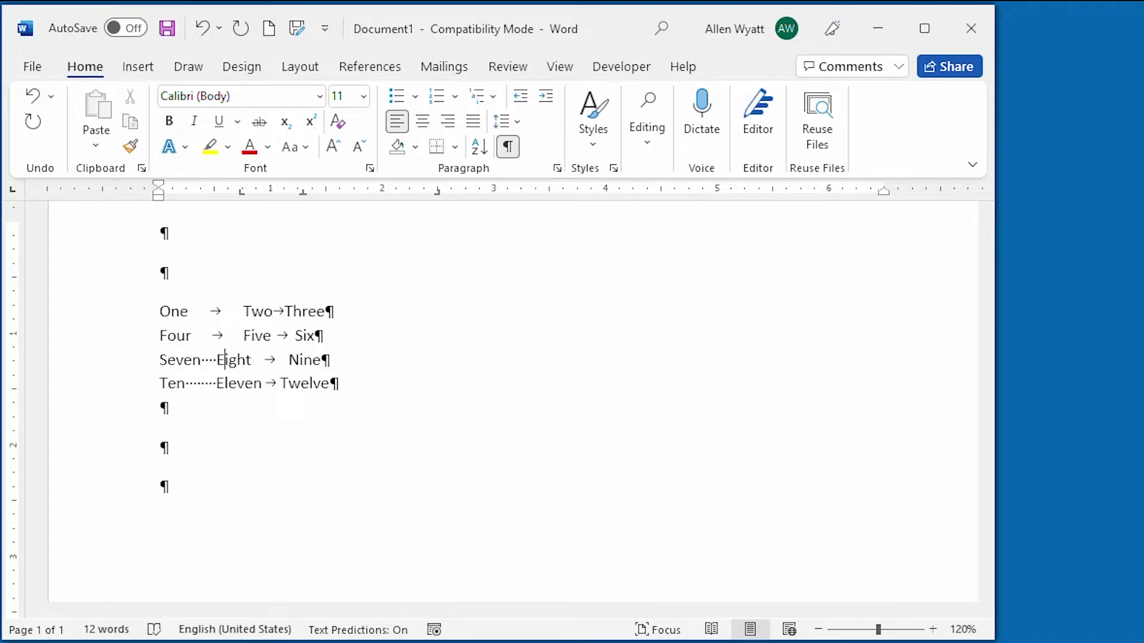
key("ctrl+Left")
key("BackSpace")
key("BackSpace")
key("BackSpace")
key("BackSpace")
key("Tab")
key("Down")
key("ctrl+Left")
key("BackSpace")
key("BackSpace")
key("BackSpace")
key("BackSpace")
key("BackSpace")
key("BackSpace")
key("BackSpace")
key("Tab")
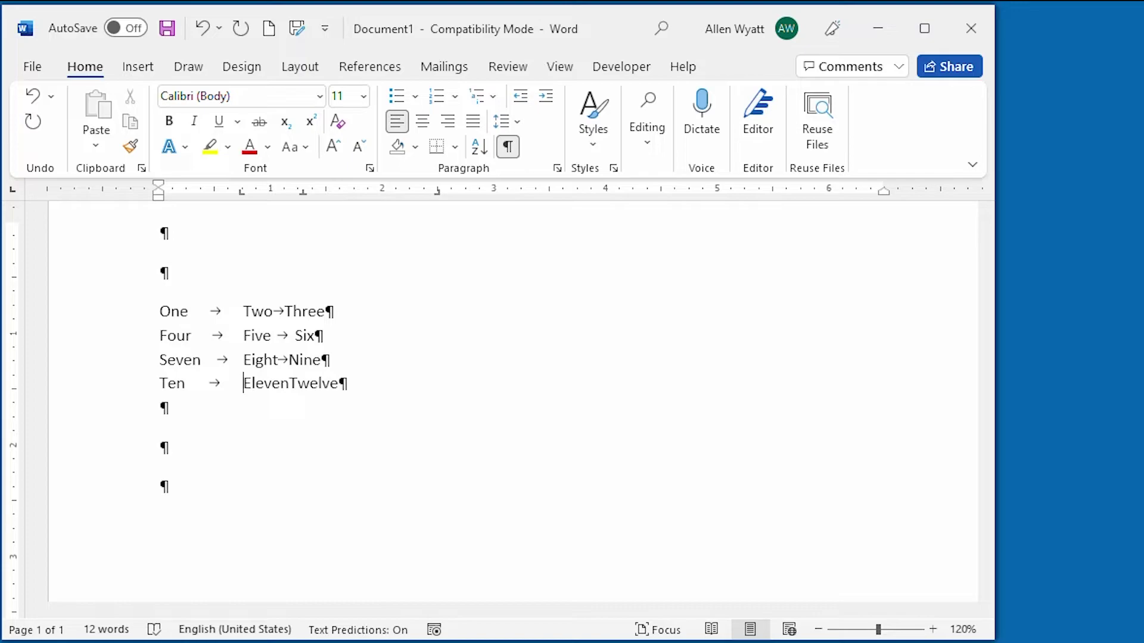
key("Up")
key("Up")
key("Up")
End the four lines with tabbed First, Second, Third and Fourth at the 2.5" right stop
key("Right")
key("Right")
key("Right")
key("Right")
key("Right")
key("Right")
key("Right")
key("Right")
key("Right")
key("Tab")
type("First")
key("Down")
key("Tab")
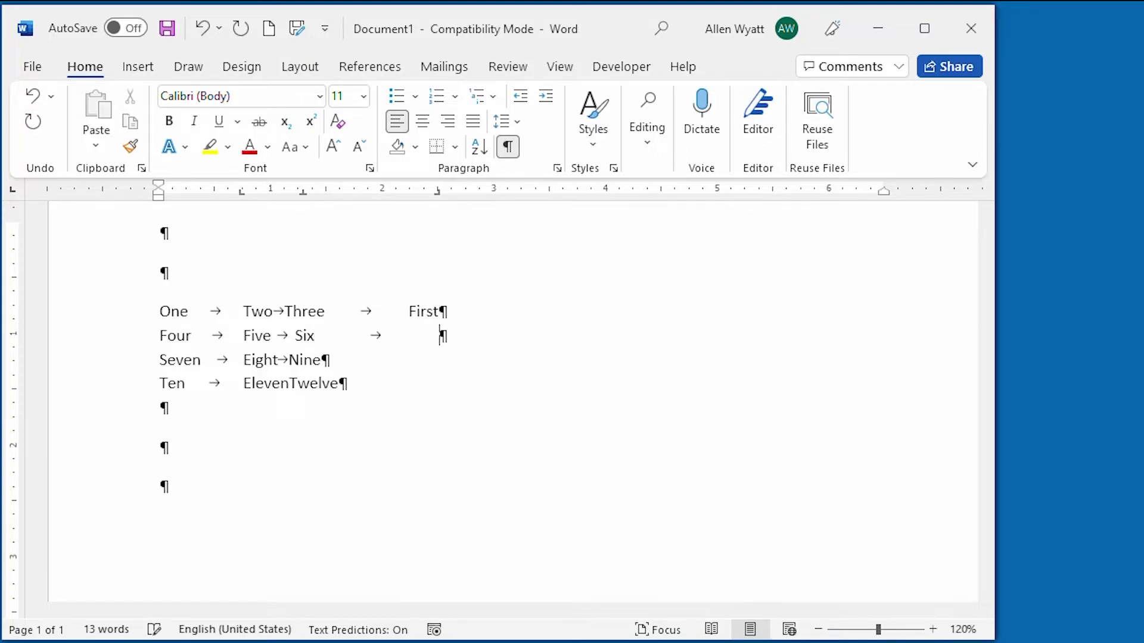
type("Secon")
type("d")
key("Down")
key("Tab")
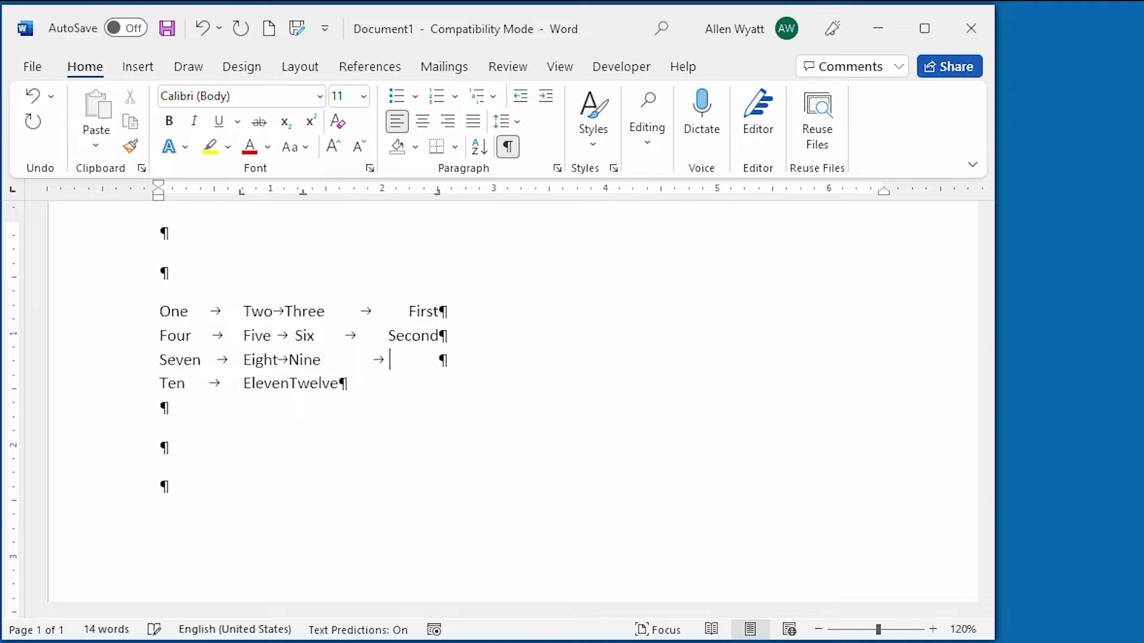
type("Third")
key("Down")
key("Tab")
type("Fourth")
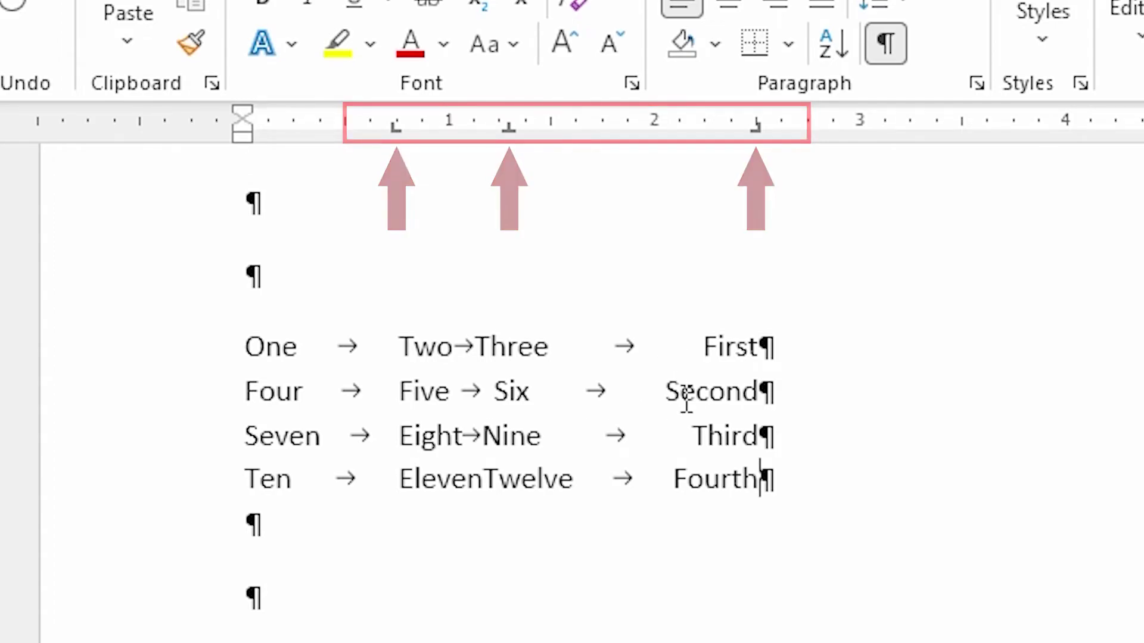
For the four lines, move the center tab to 1.75" and the right tab to 3" on the ruler
left_click_drag(197, 351, 191, 470)
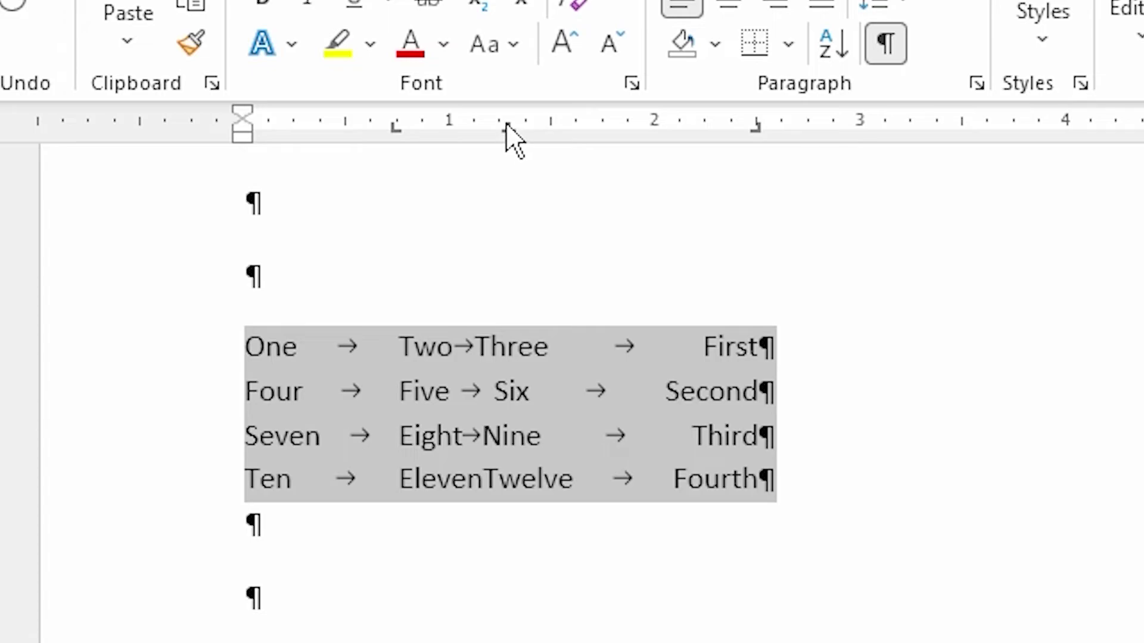
left_click_drag(506, 125, 599, 132)
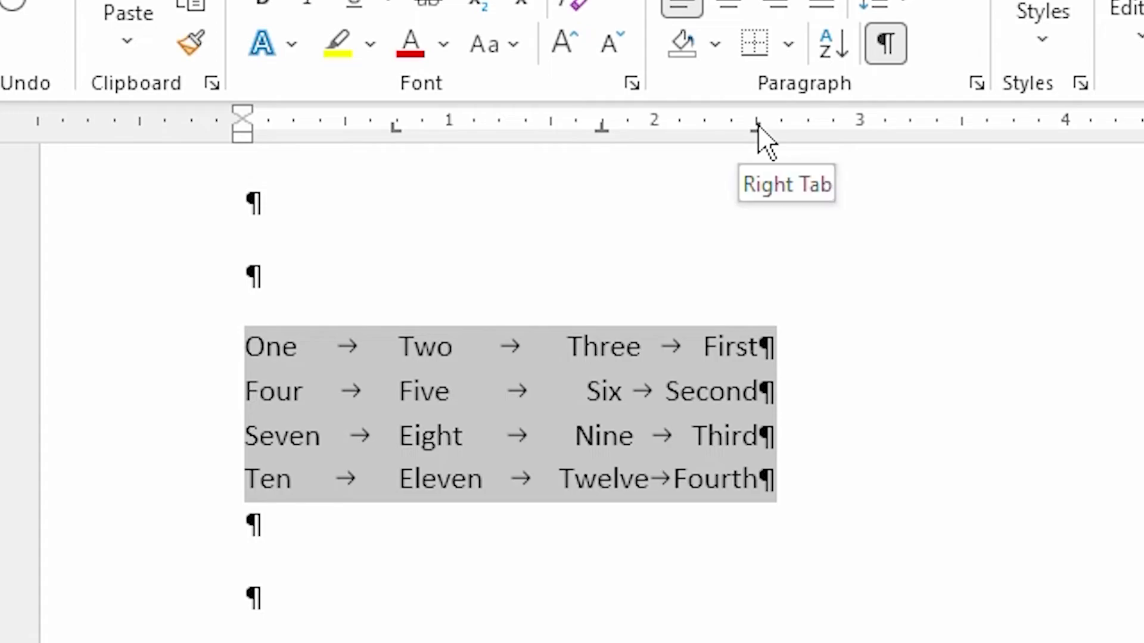
left_click_drag(759, 127, 857, 132)
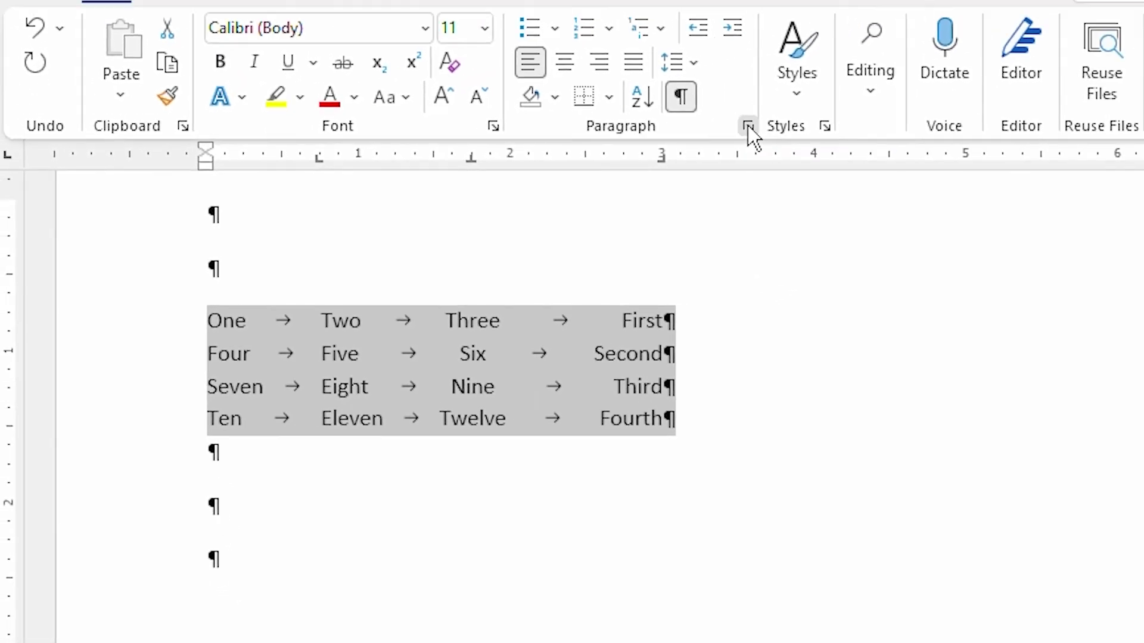
Reopen the Tabs dialog and select the 1.75" stop to confirm it is centered
left_click(748, 126)
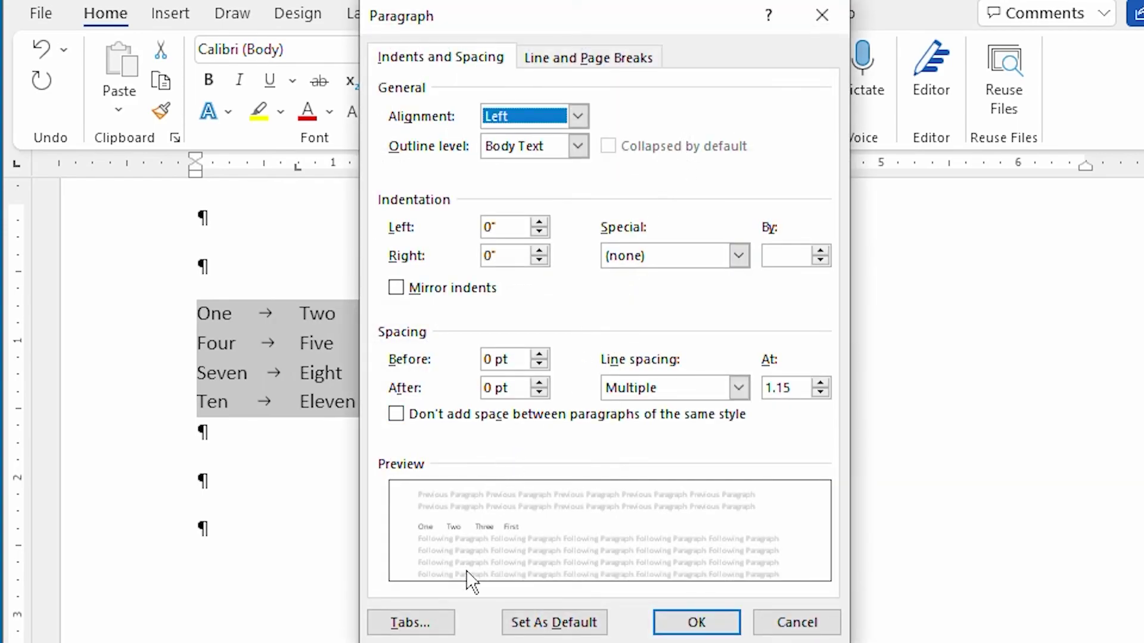
left_click(450, 625)
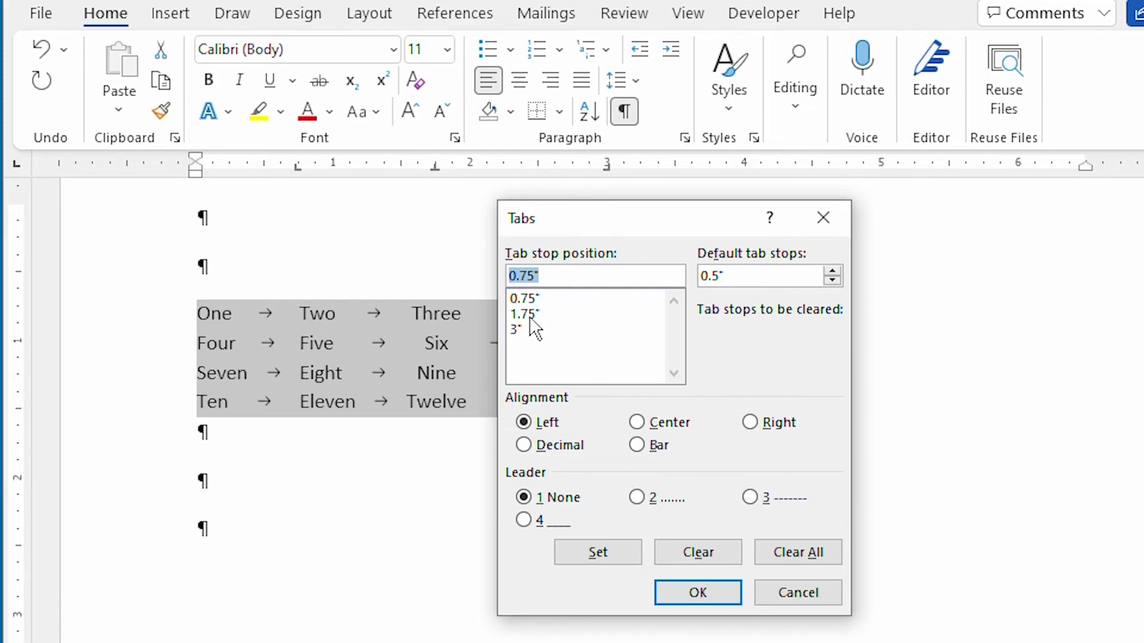
left_click(532, 314)
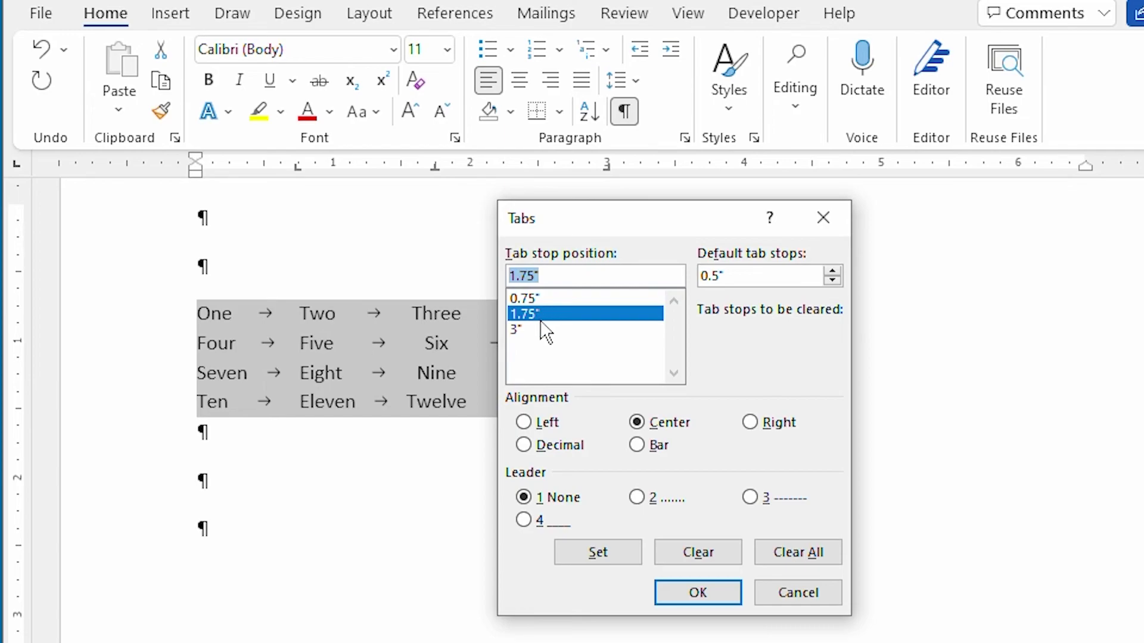